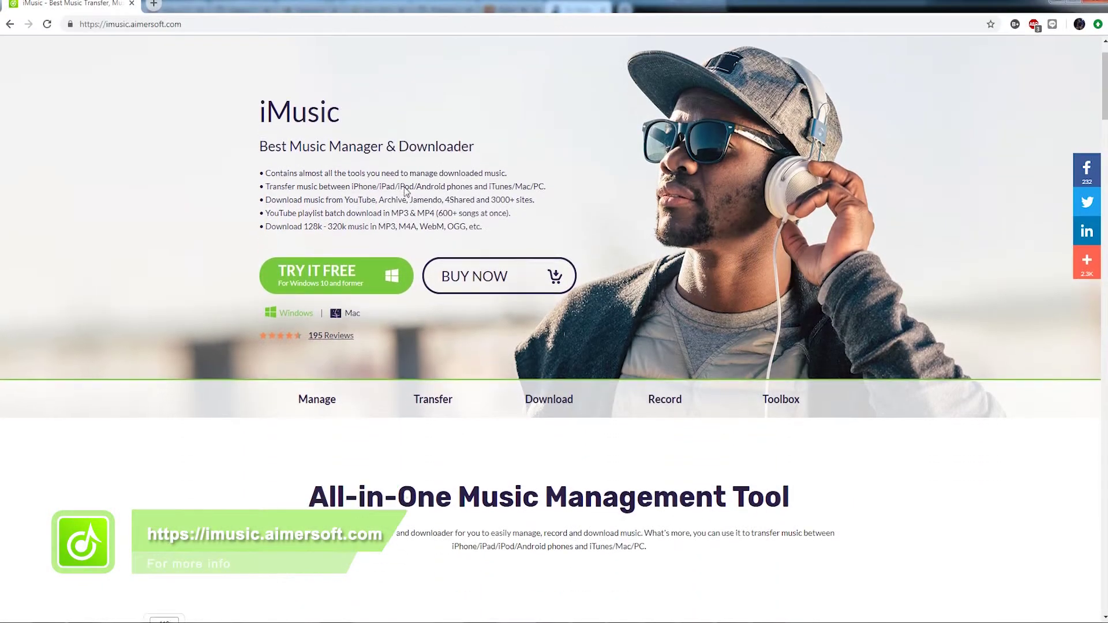
pyautogui.scroll(-1, 404, 192)
pyautogui.scroll(-2, 404, 192)
pyautogui.scroll(-1, 405, 190)
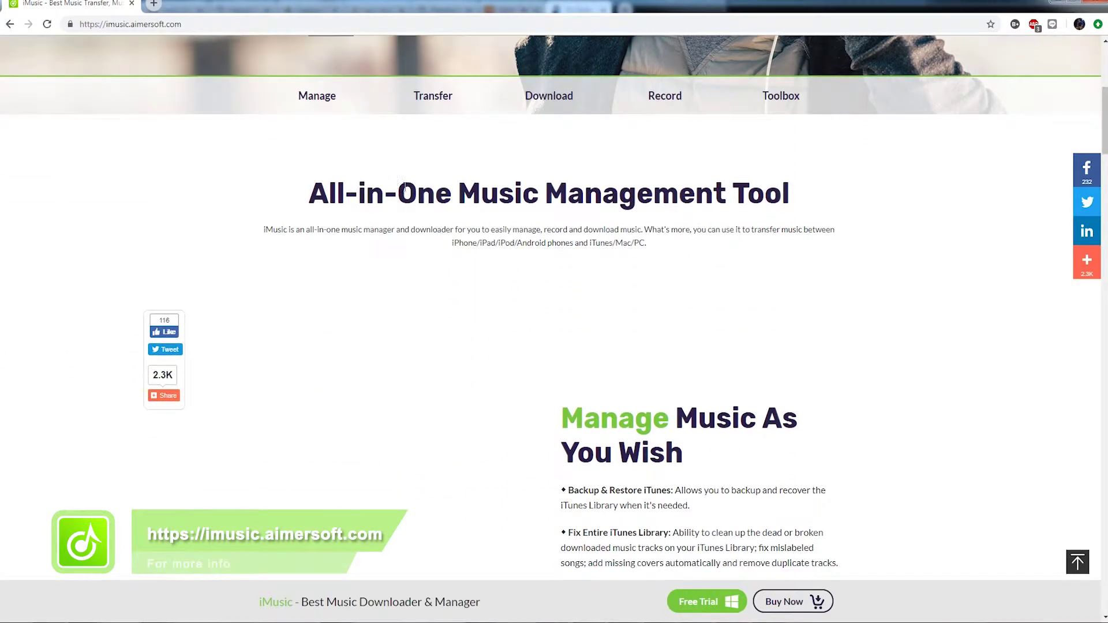
# Jump to the Transfer section on the iMusic website.
pyautogui.click(431, 100)
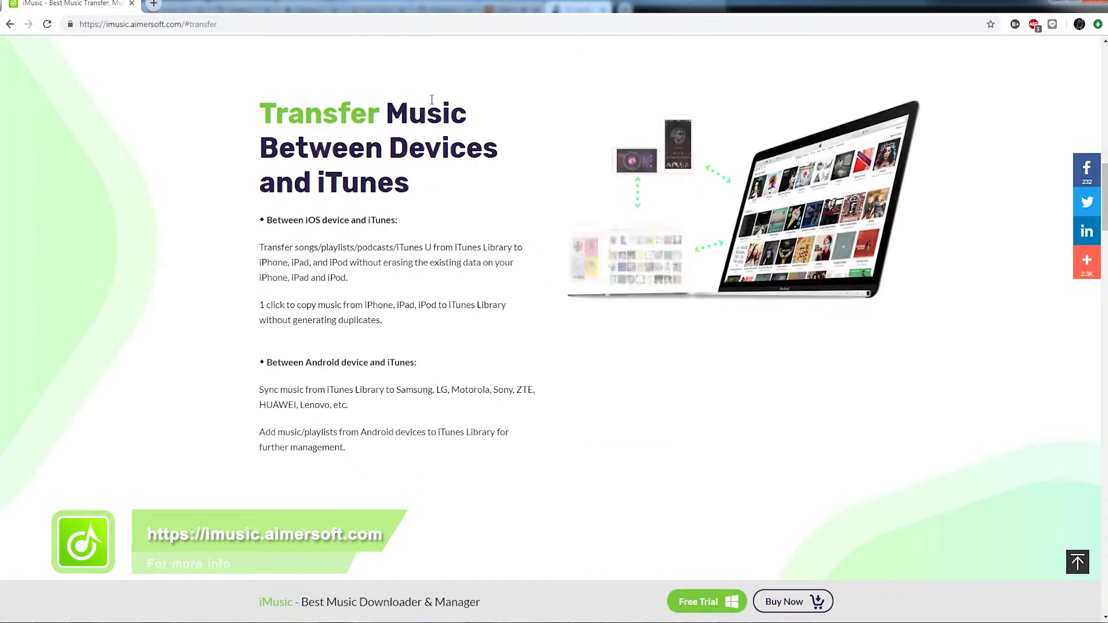
pyautogui.scroll(-3, 451, 173)
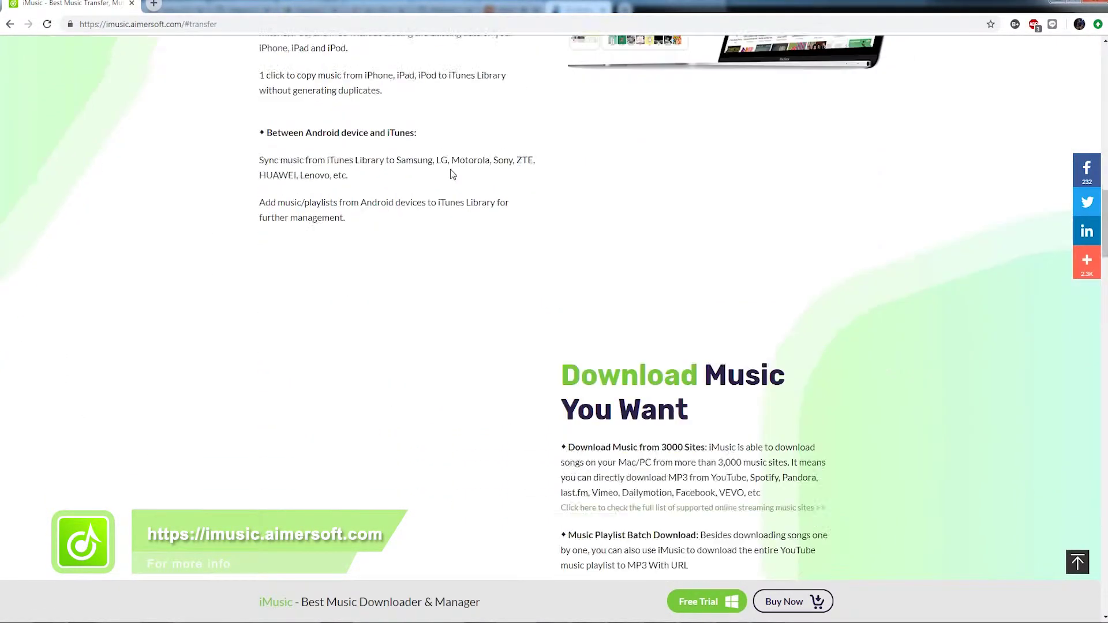
pyautogui.scroll(-2, 451, 173)
pyautogui.scroll(-2, 451, 173)
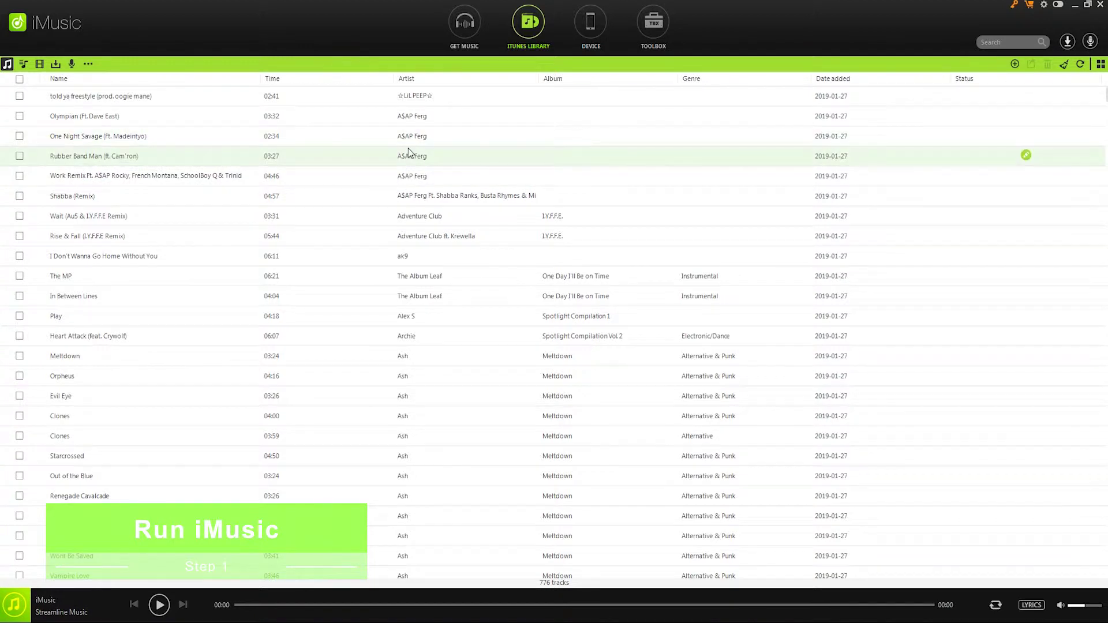
# Show the connected iPhone's overview and start Backup Media to PC.
pyautogui.click(590, 28)
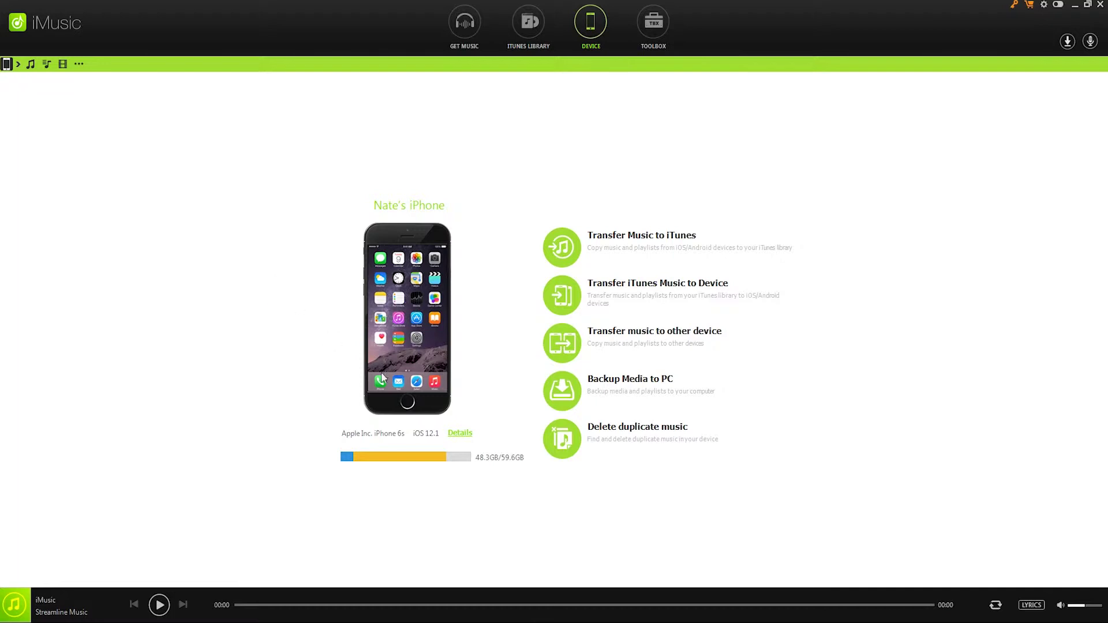
pyautogui.click(564, 394)
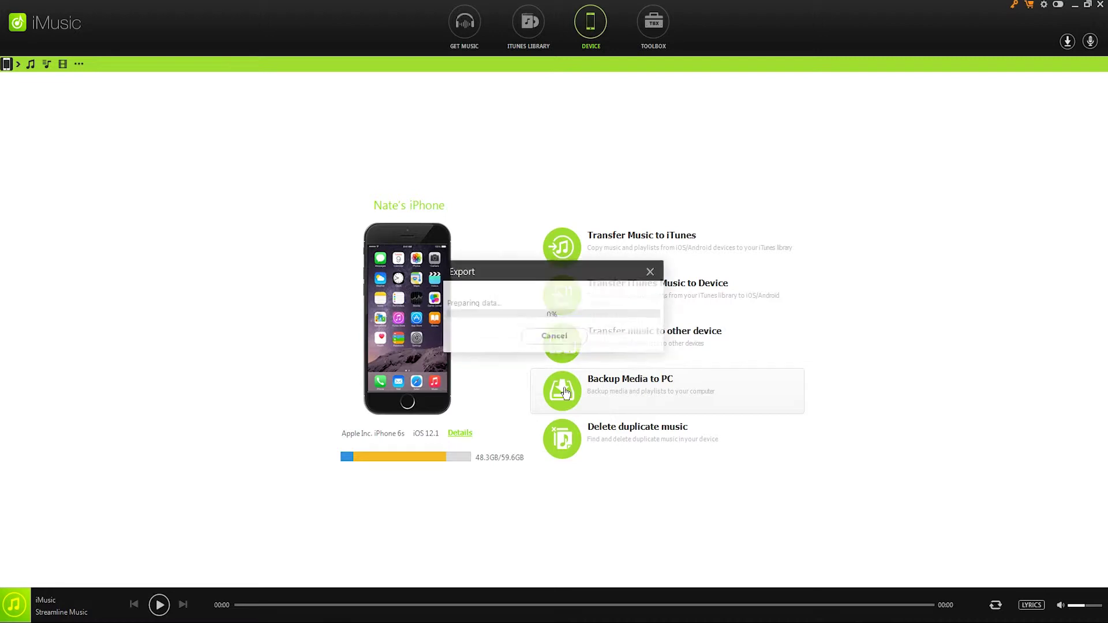
# Back up the iPhone's music to My Music and close the Export progress dialog.
pyautogui.click(566, 316)
pyautogui.moveTo(556, 229); pyautogui.dragTo(370, 216)
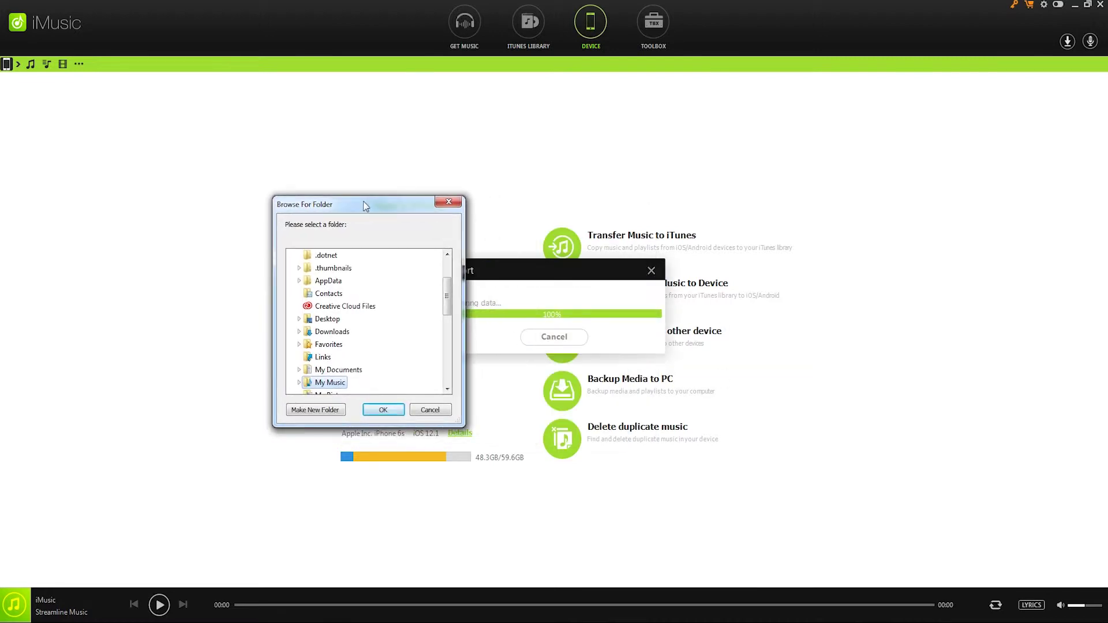
pyautogui.moveTo(449, 309); pyautogui.dragTo(447, 289)
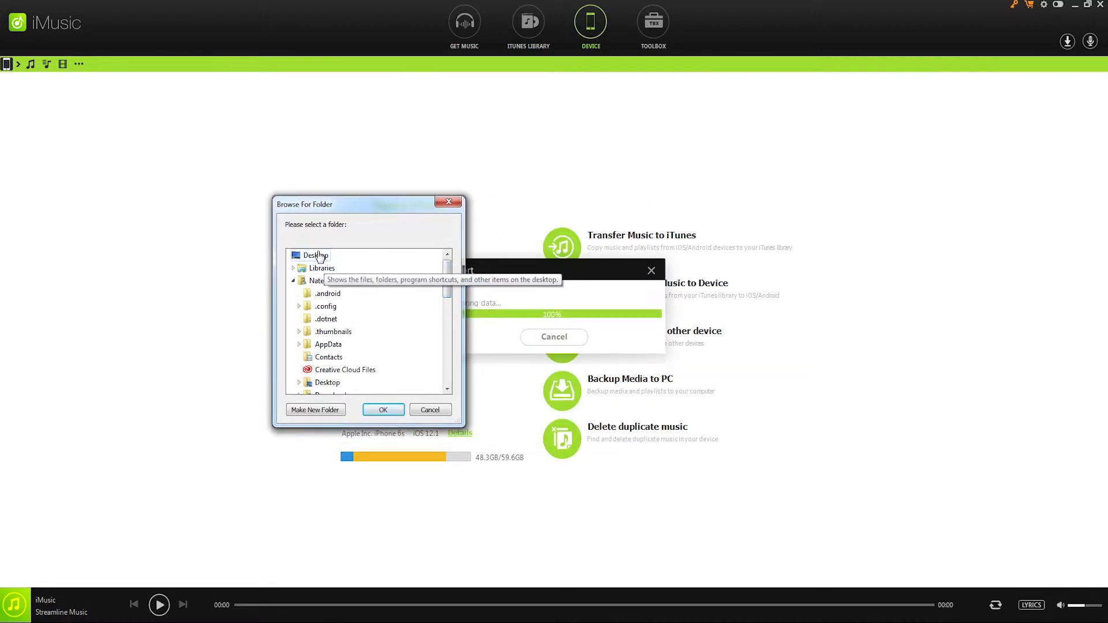
pyautogui.scroll(-4, 390, 329)
pyautogui.scroll(3, 346, 299)
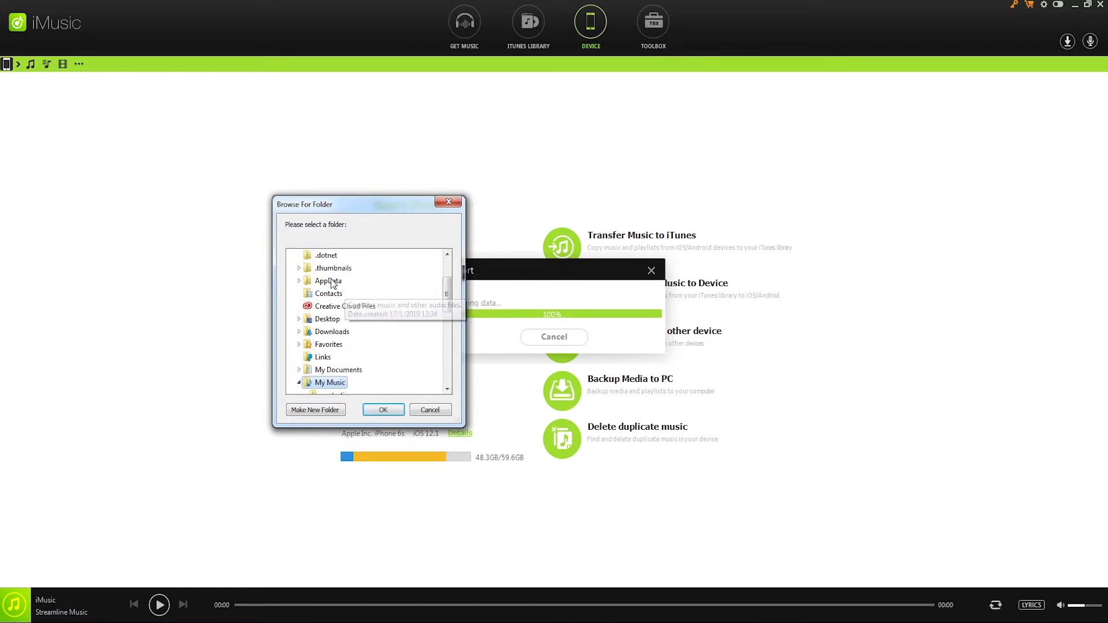
pyautogui.click(386, 411)
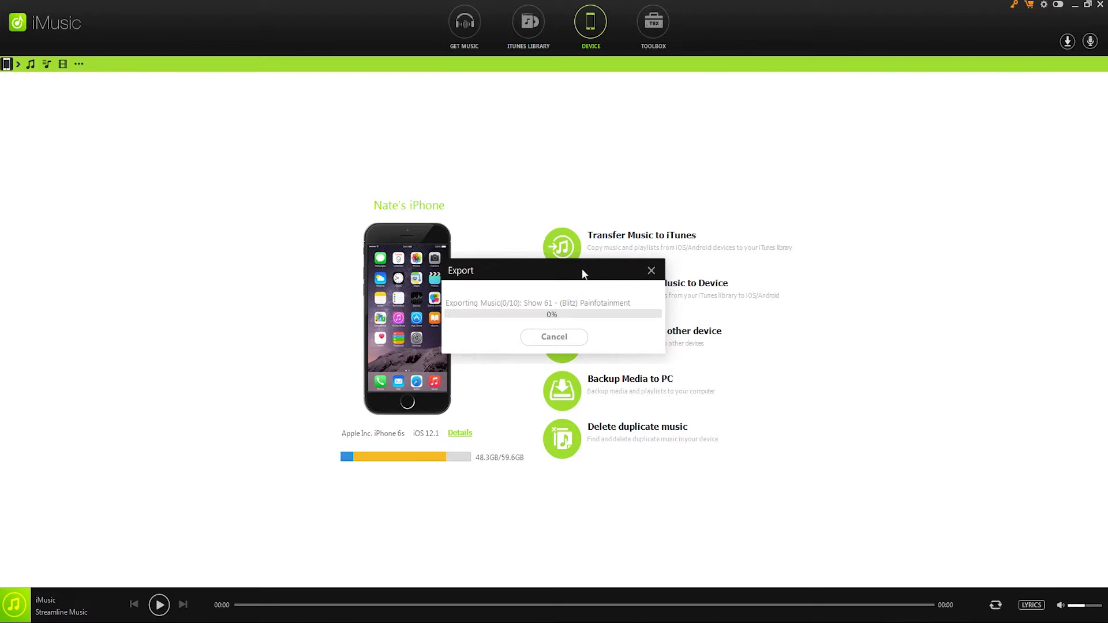
pyautogui.click(558, 337)
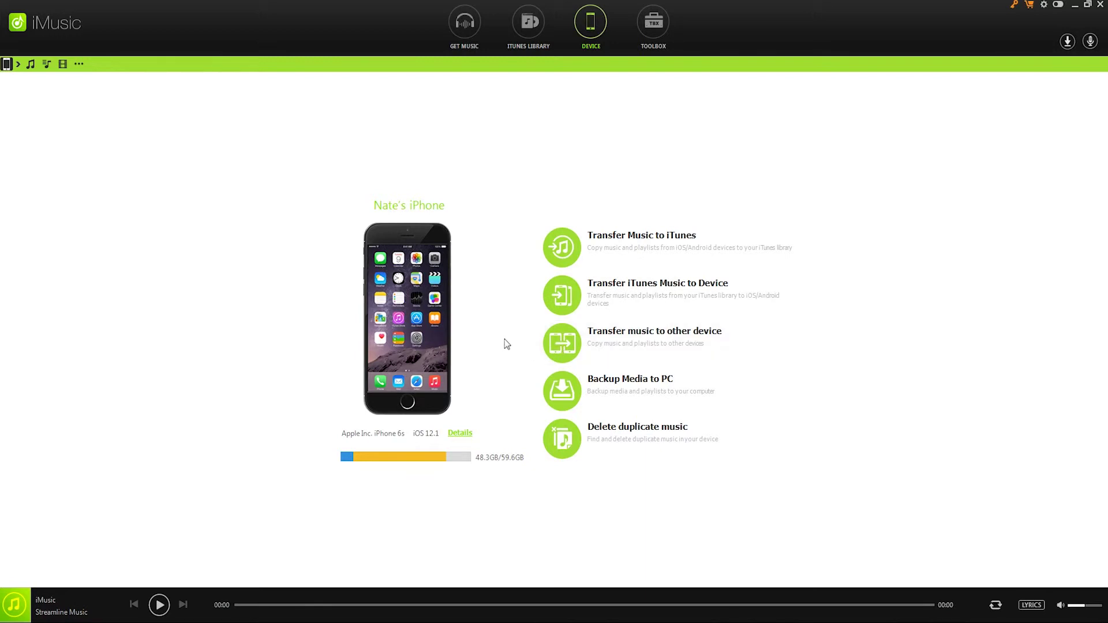
# Tick Olympian, One Night Savage, Rubber Band Man, Work Remix and Shabba (Remix).
pyautogui.click(31, 64)
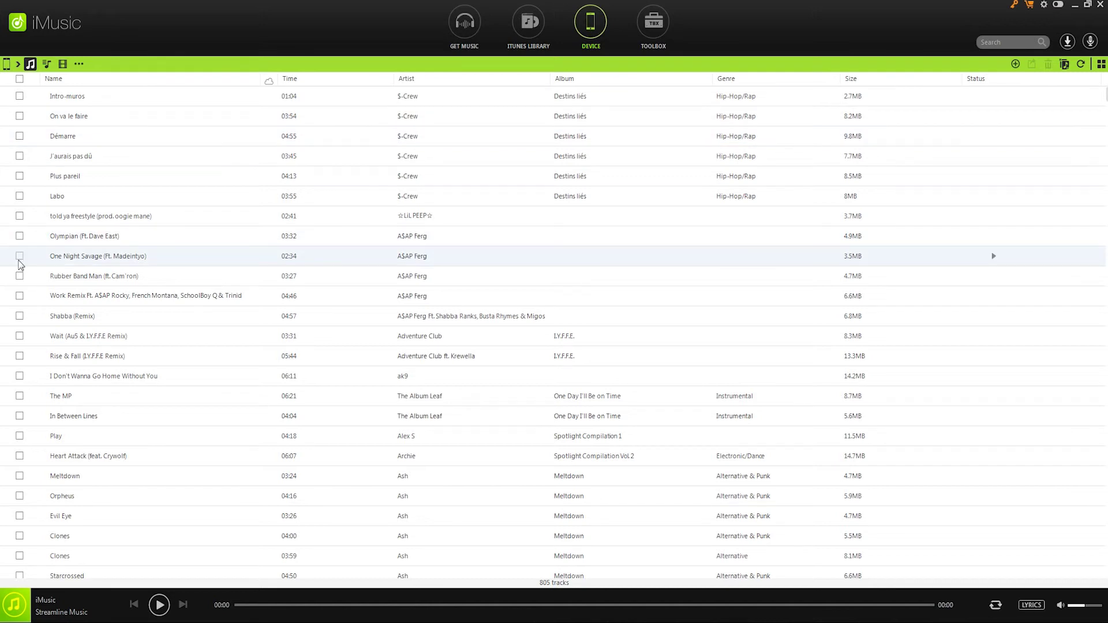
pyautogui.click(20, 236)
pyautogui.click(20, 256)
pyautogui.click(19, 276)
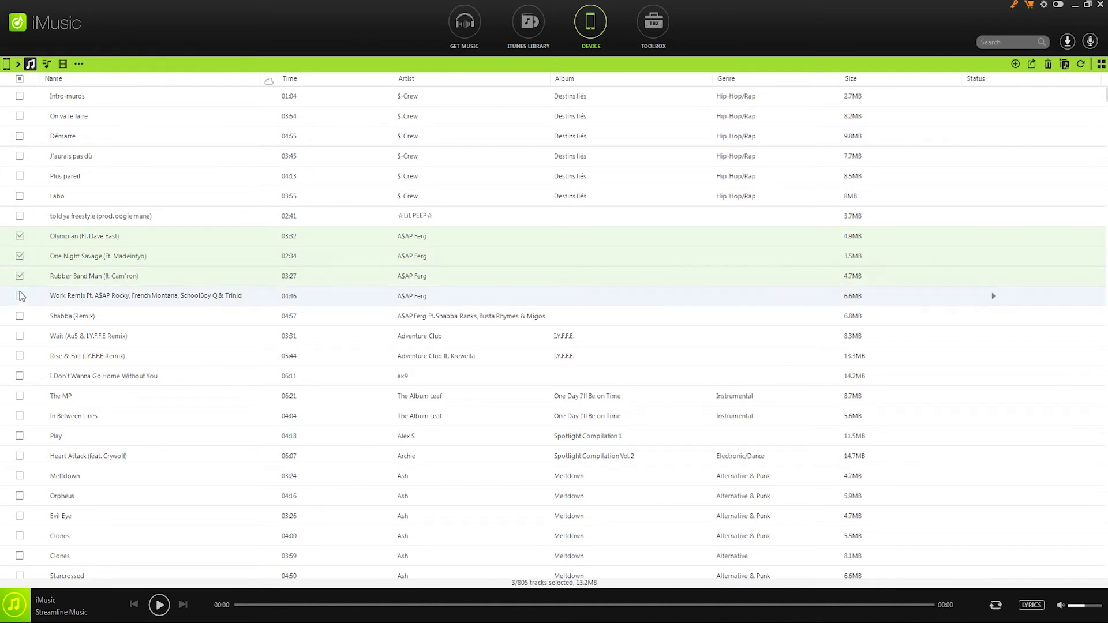
pyautogui.click(20, 297)
pyautogui.click(19, 316)
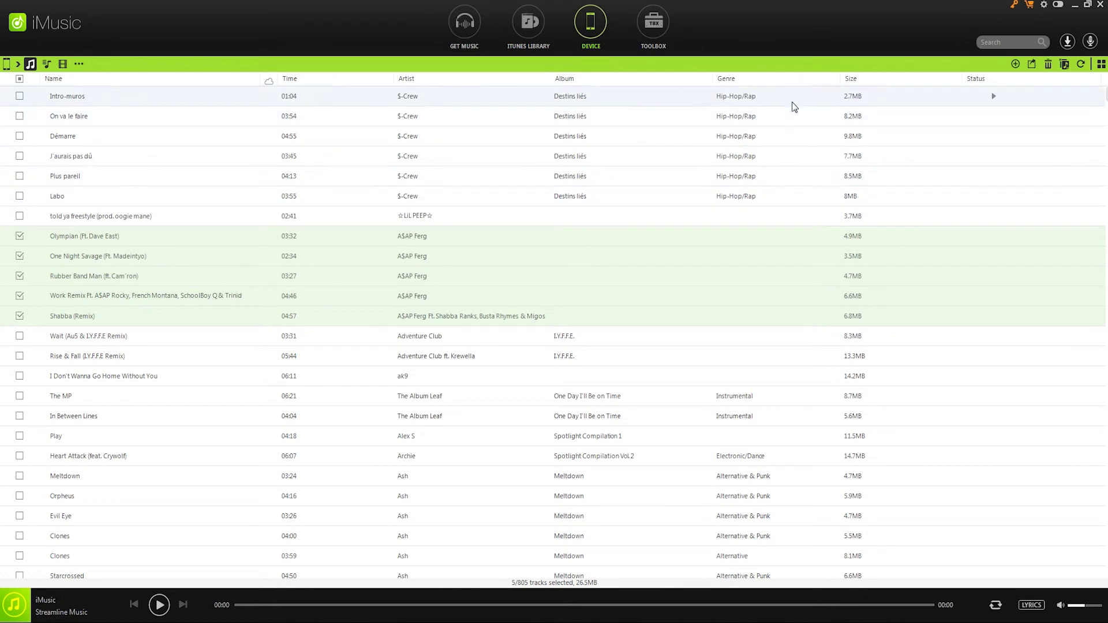
# Export the checked songs to My Music\iMusic\Export files on the computer.
pyautogui.click(1035, 67)
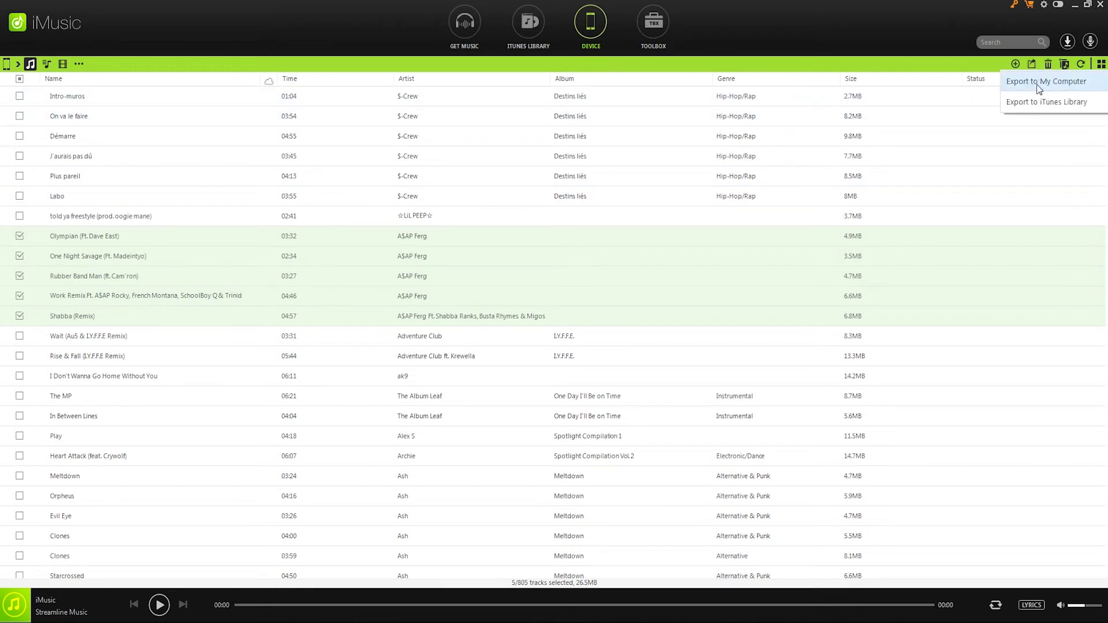
pyautogui.click(1039, 82)
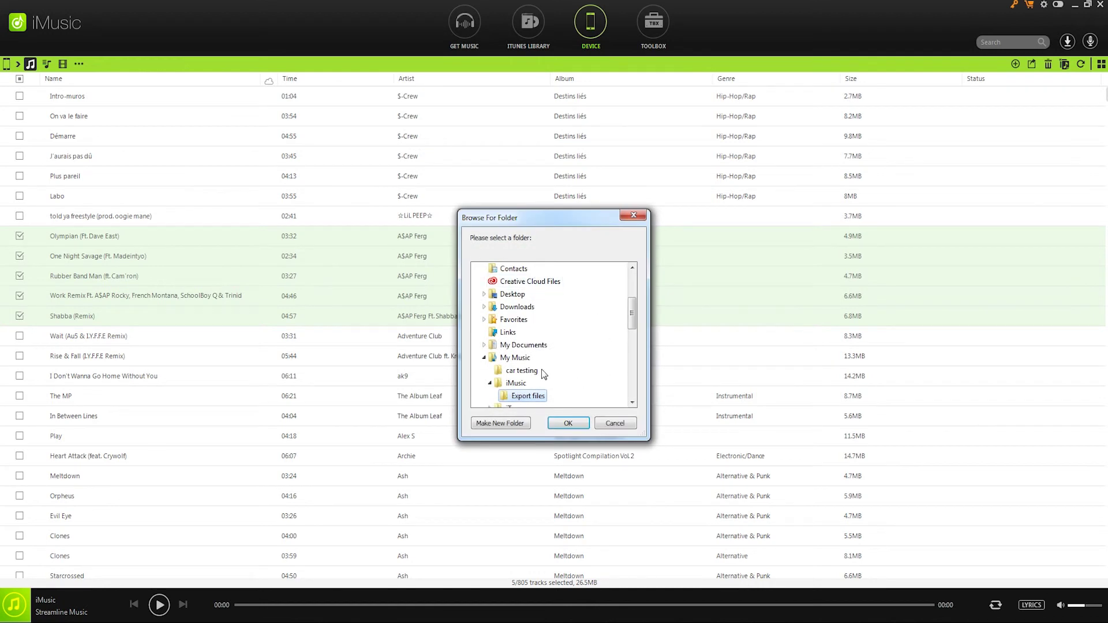
pyautogui.scroll(-2, 579, 403)
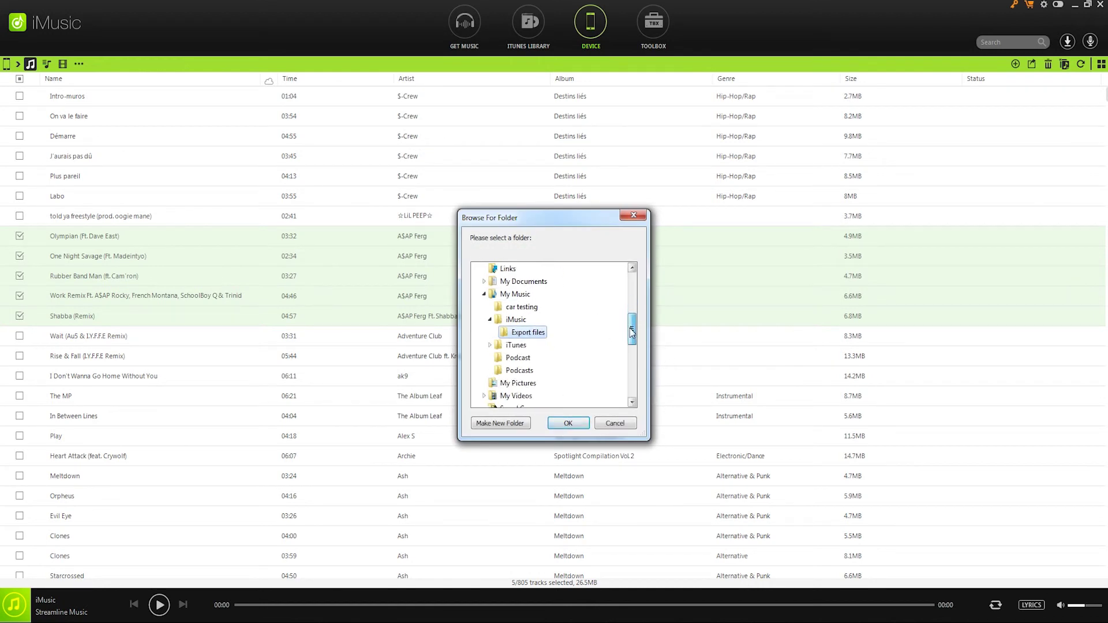
pyautogui.click(568, 423)
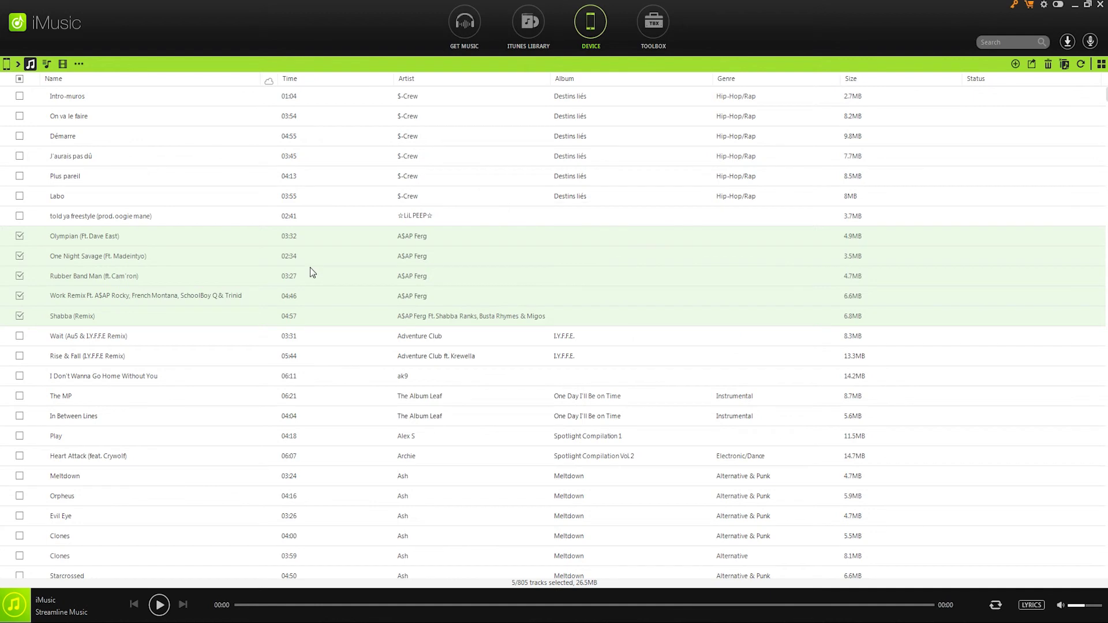
# View a checked track's right-click export options, then go back to the iPhone overview.
pyautogui.rightClick(105, 258)
pyautogui.moveTo(126, 286)
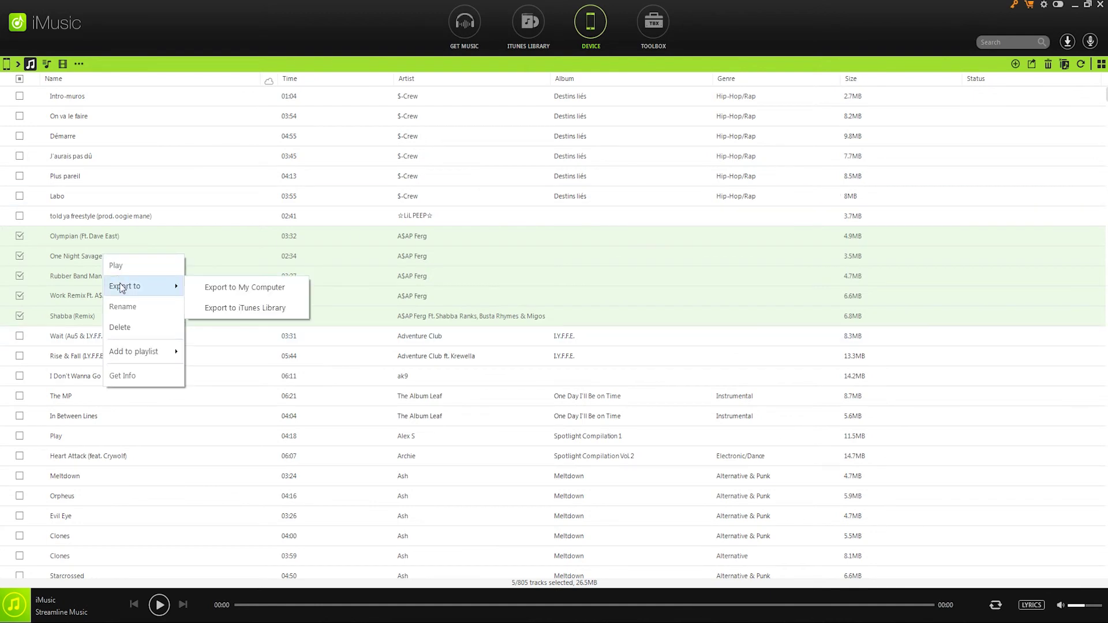
pyautogui.click(260, 287)
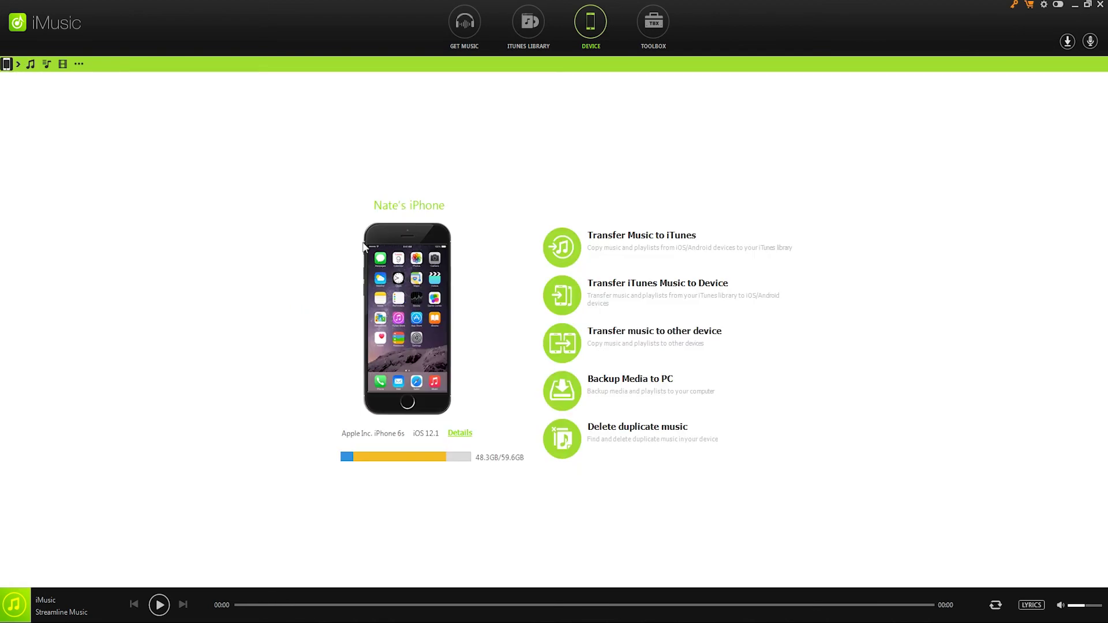